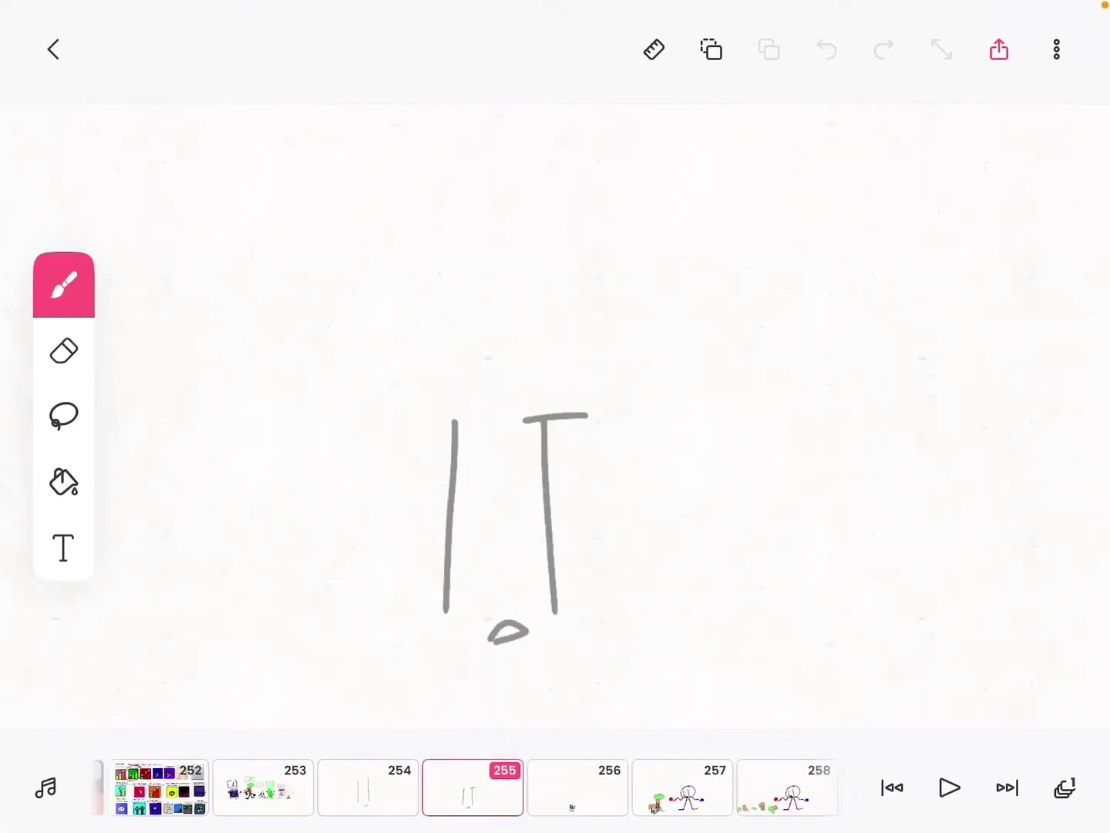
{"action": "left_click", "coordinate": [1008, 786]}
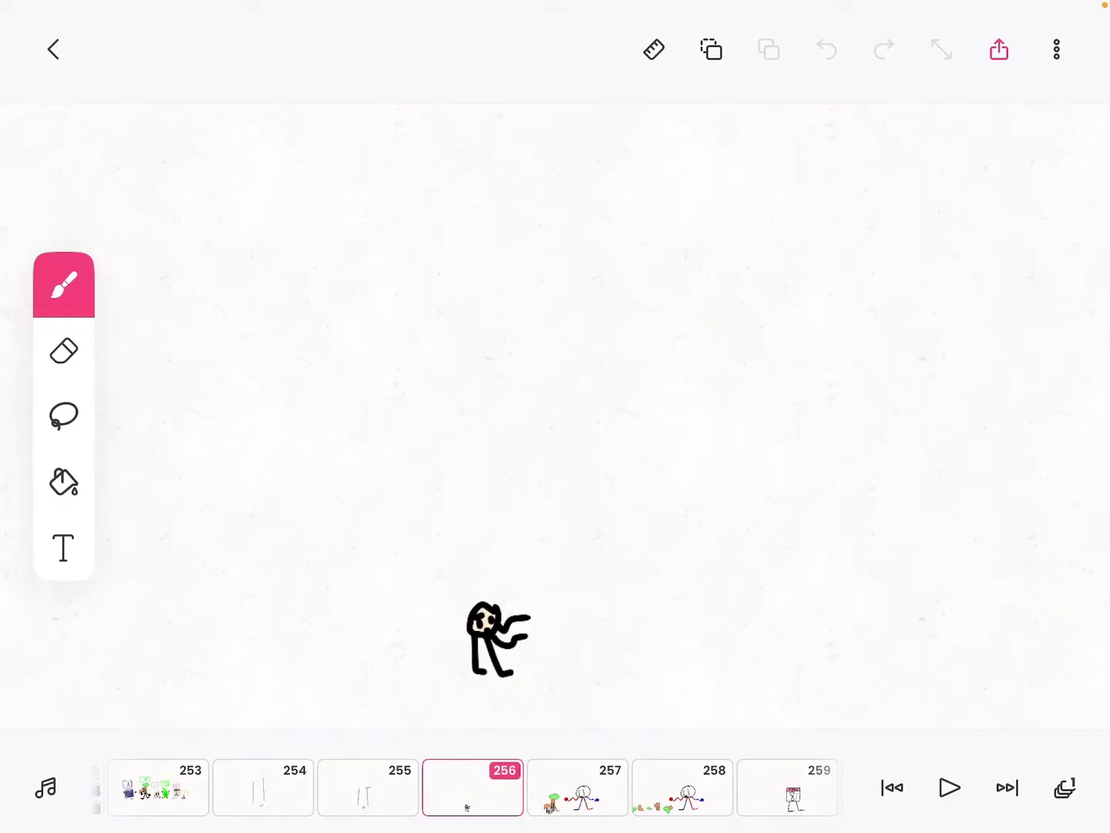
Step forward through the stick-figure and calendar-kick frames to the green-and-brown shape at frame 263.
{"action": "left_click", "coordinate": [1007, 786]}
{"action": "left_click", "coordinate": [1007, 787]}
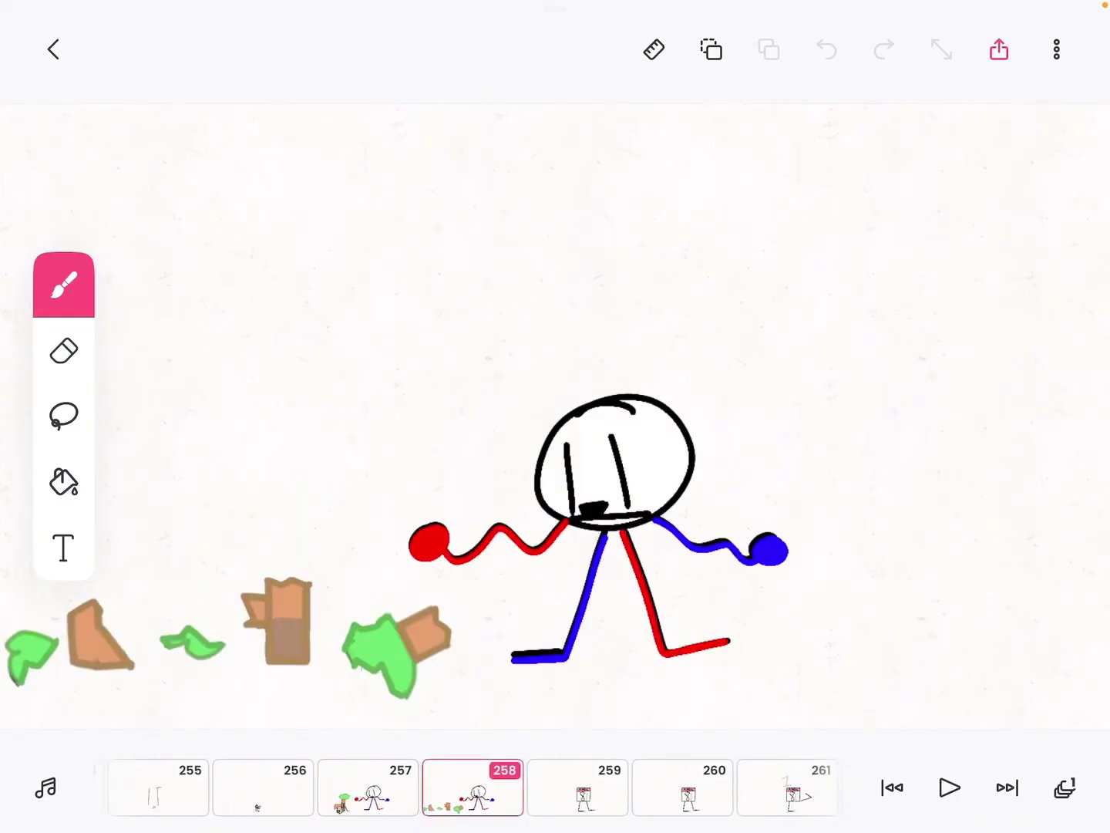
{"action": "left_click", "coordinate": [1006, 786]}
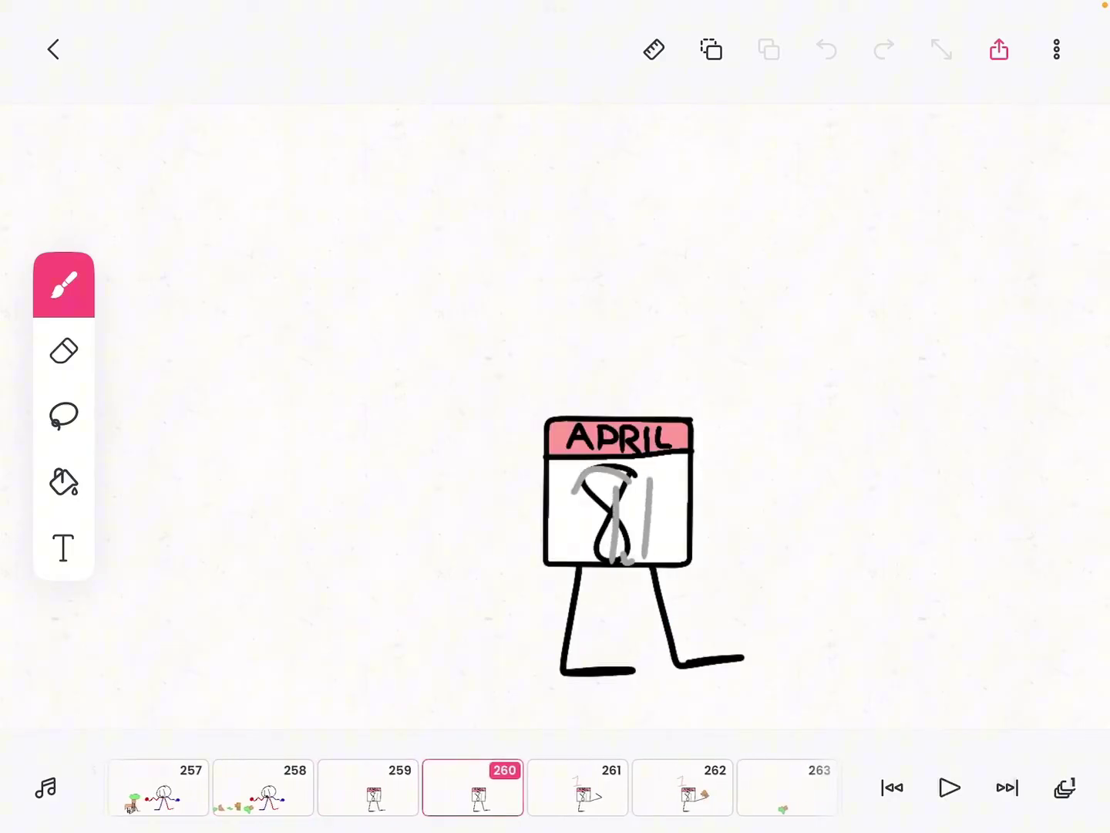
{"action": "left_click", "coordinate": [1007, 787]}
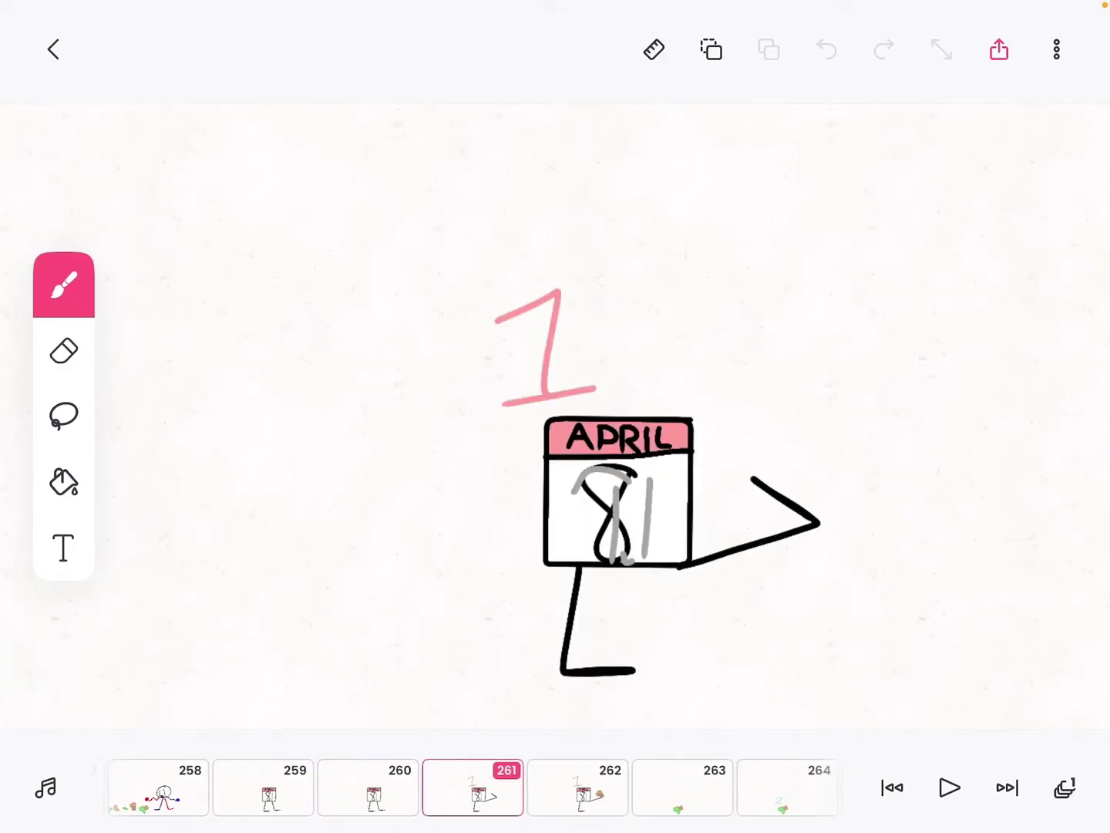
{"action": "left_click", "coordinate": [1007, 787]}
{"action": "left_click", "coordinate": [1007, 786]}
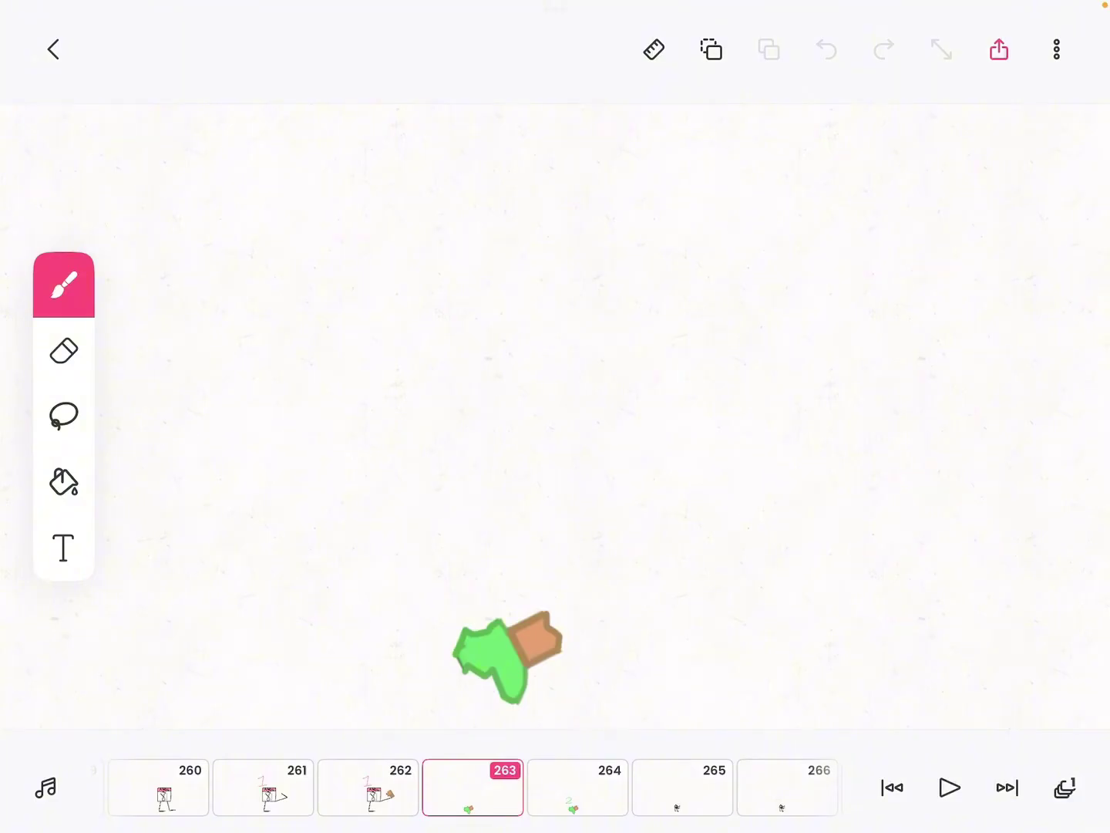
Step through frames 264–268, from the green 2 to the large green figure.
{"action": "left_click", "coordinate": [1006, 787]}
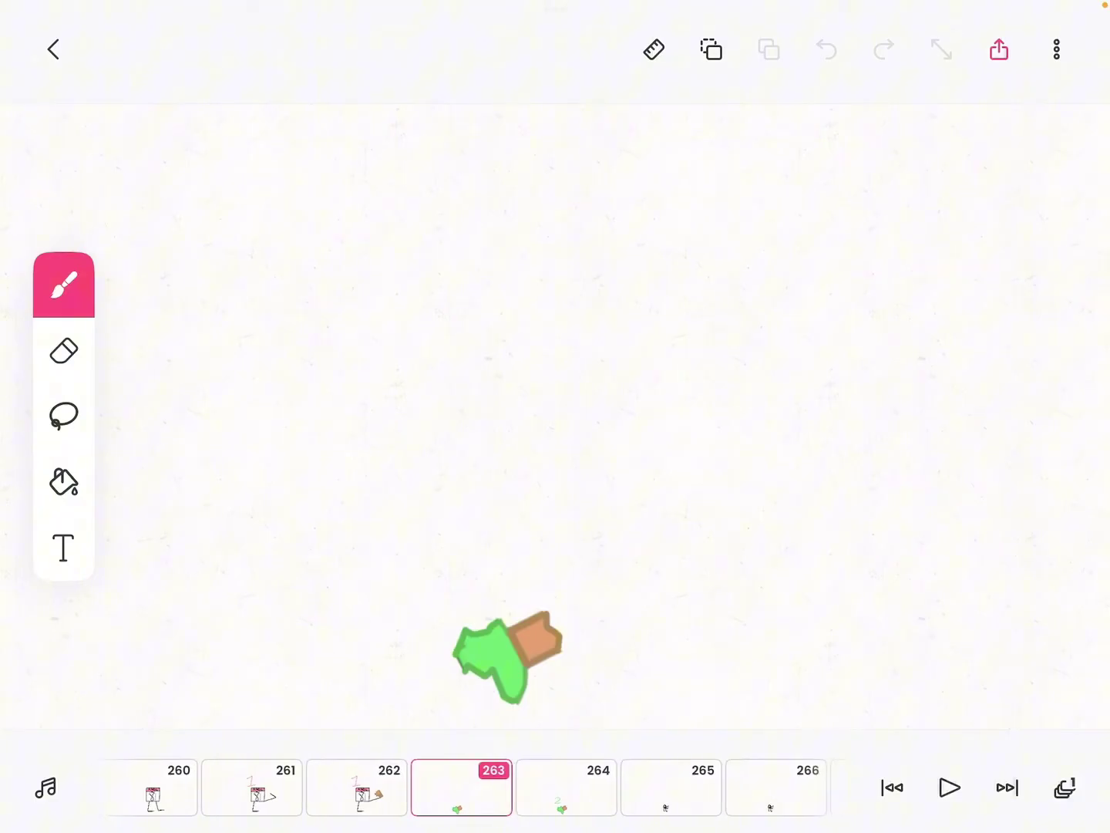
{"action": "left_click", "coordinate": [1006, 787]}
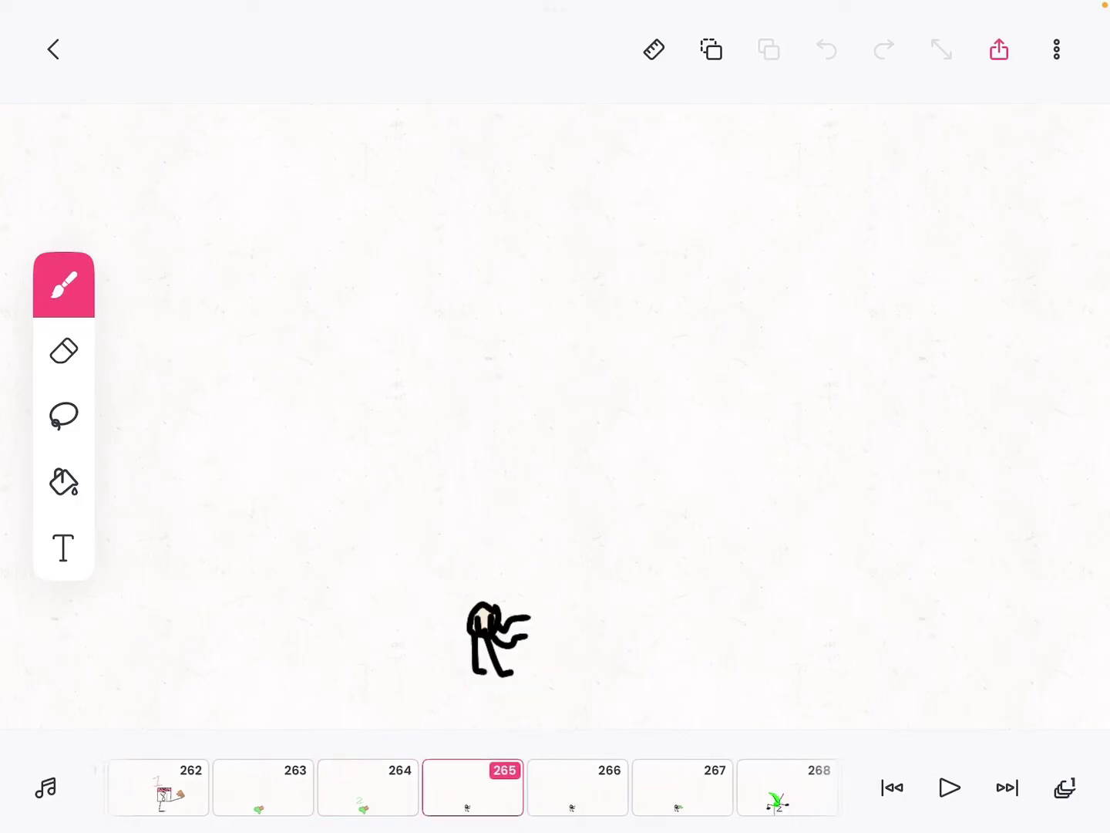
{"action": "left_click", "coordinate": [1007, 787]}
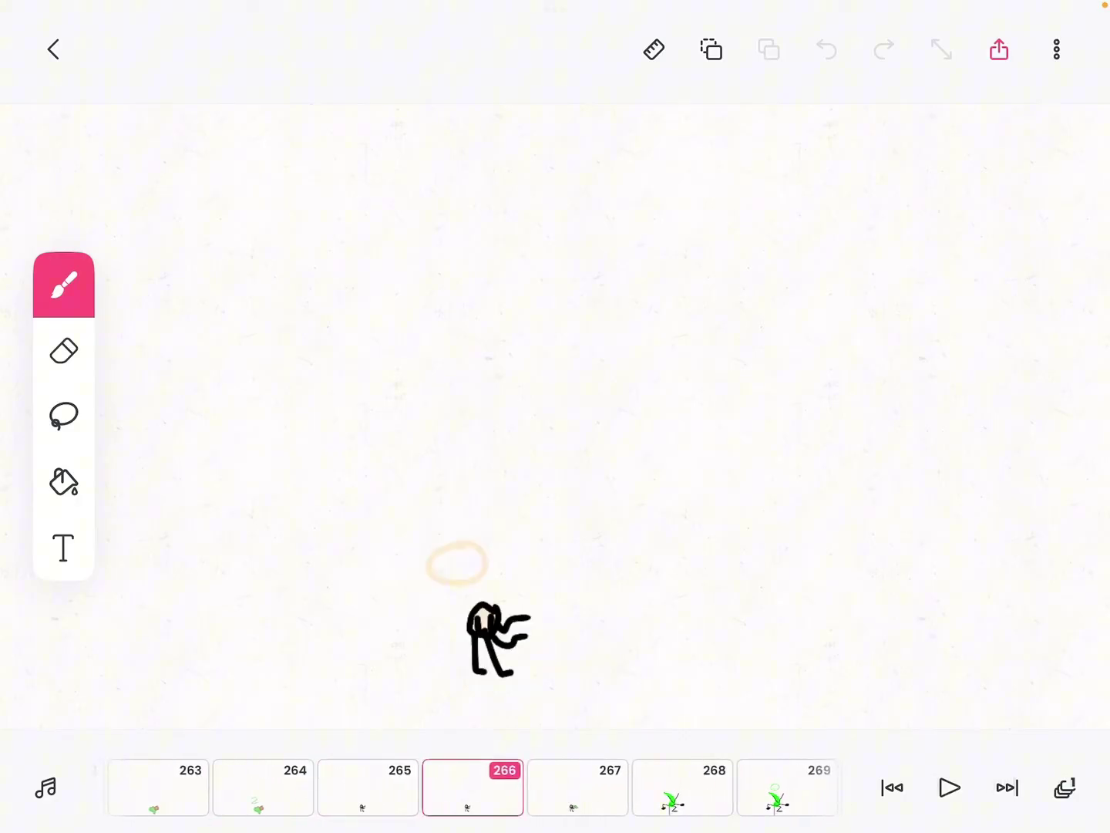
{"action": "left_click", "coordinate": [1008, 787]}
{"action": "left_click", "coordinate": [1007, 786]}
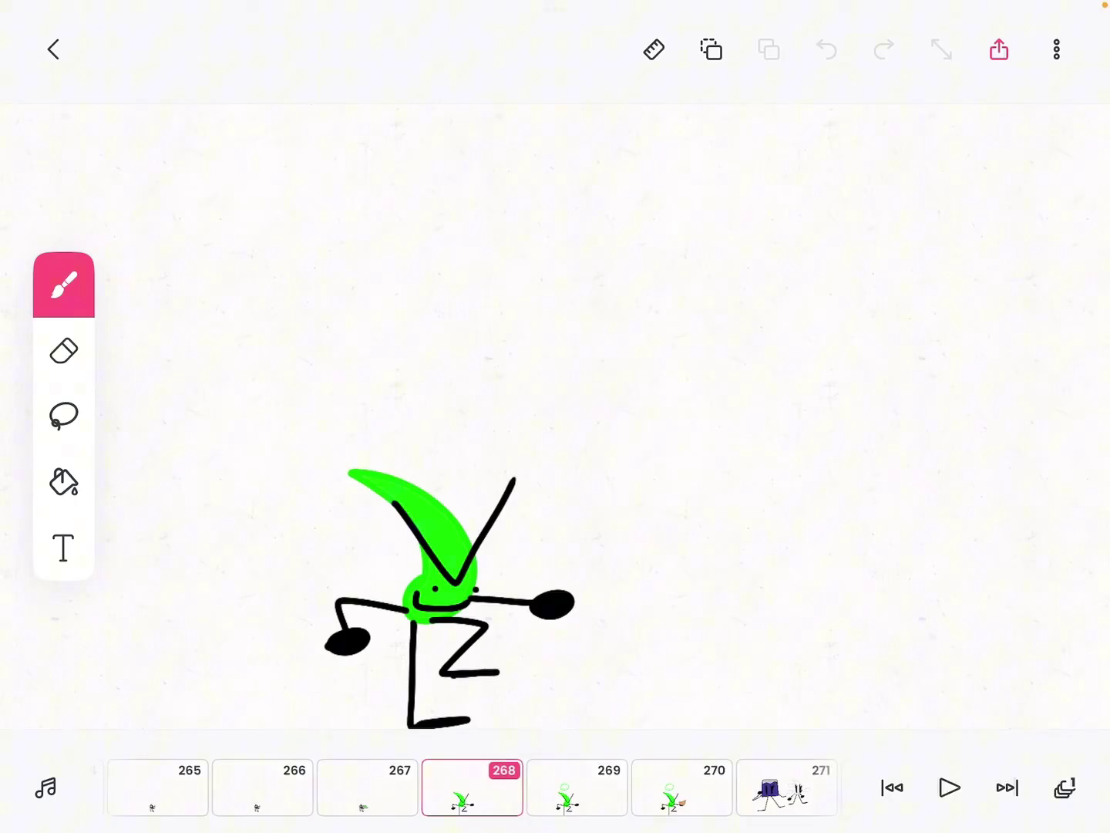
Continue through the halo and purple cube-and-ghost frames to the speech-bubble frame 274.
{"action": "left_click", "coordinate": [1007, 786]}
{"action": "left_click", "coordinate": [1007, 786]}
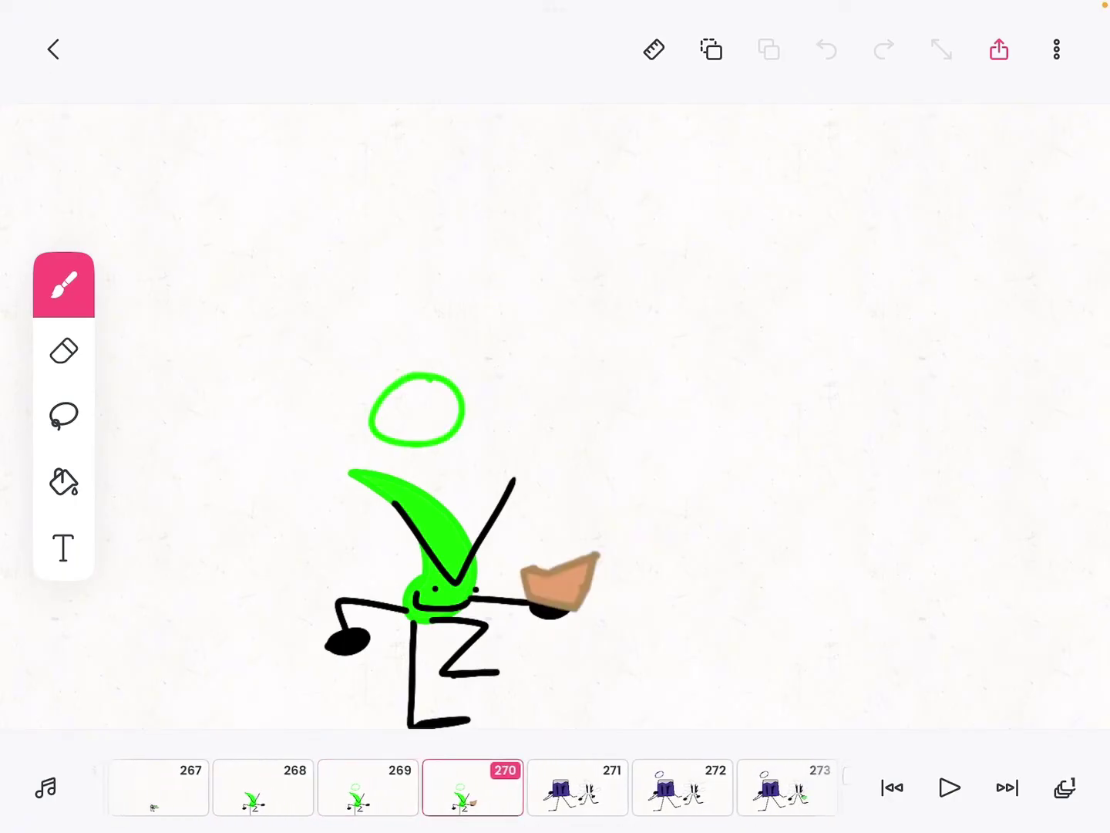
{"action": "left_click", "coordinate": [1007, 787]}
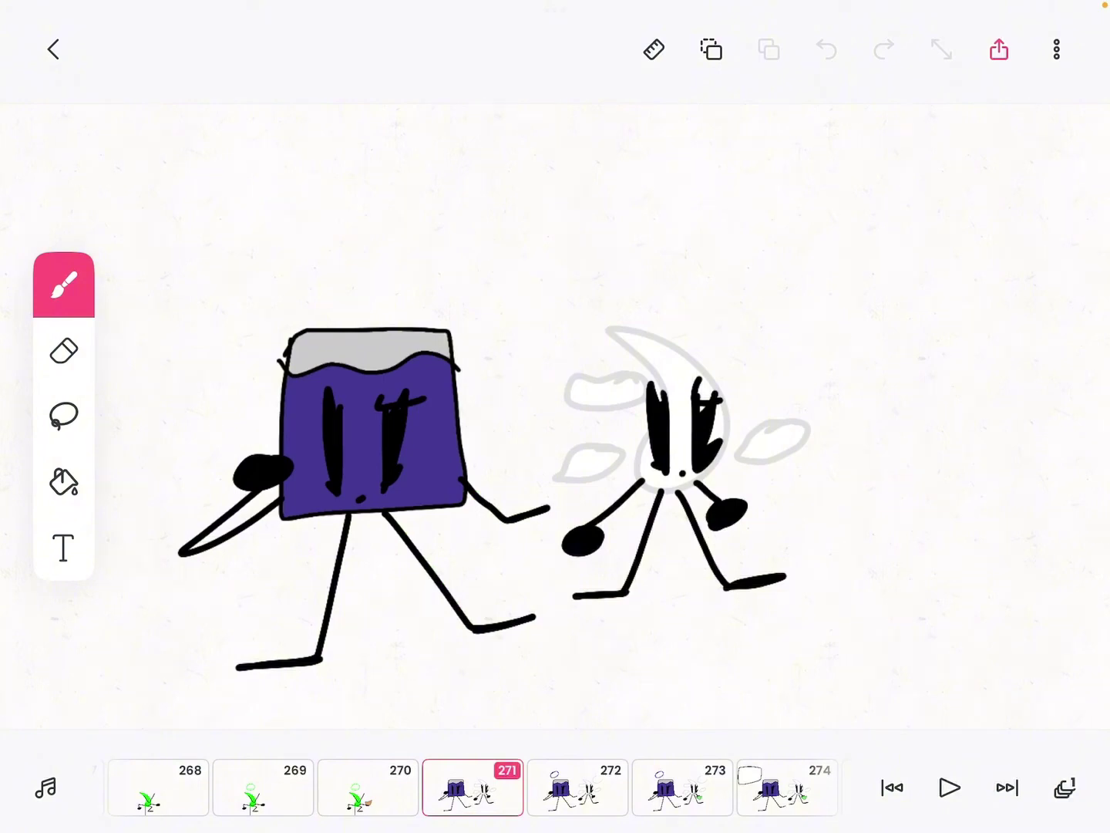
{"action": "left_click", "coordinate": [1006, 787]}
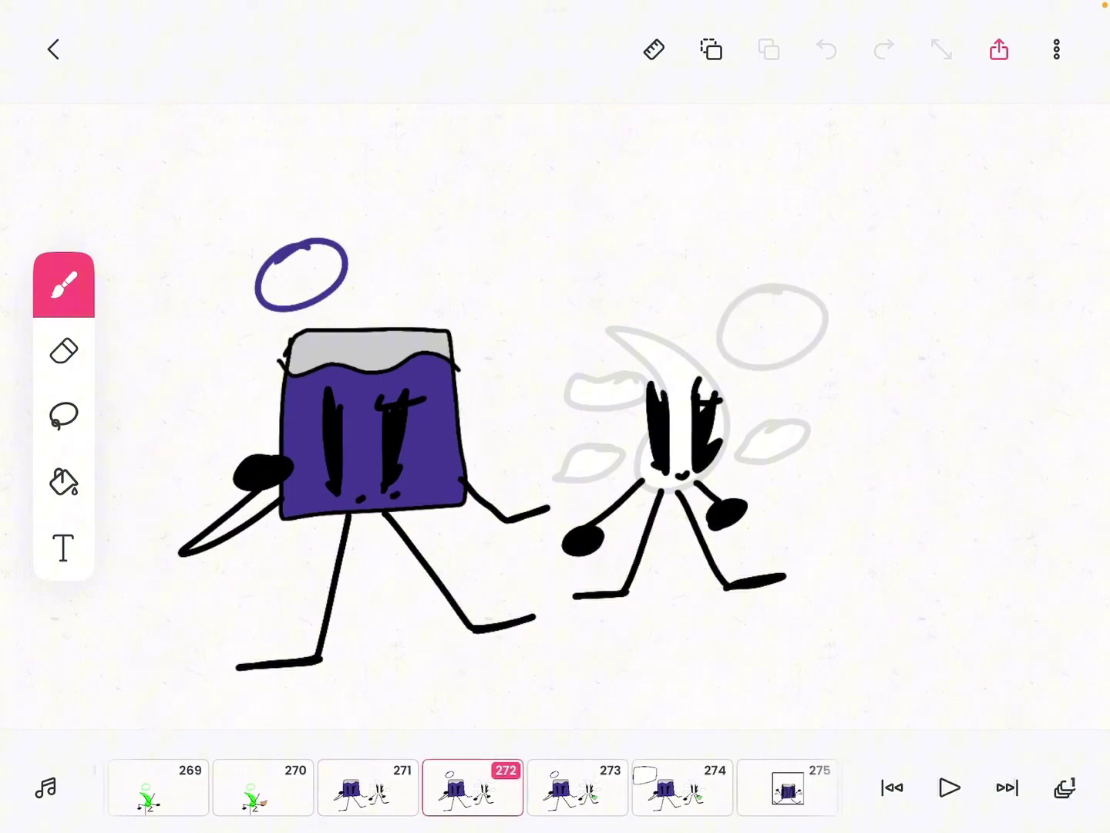
{"action": "left_click", "coordinate": [1008, 786]}
{"action": "left_click", "coordinate": [1007, 787]}
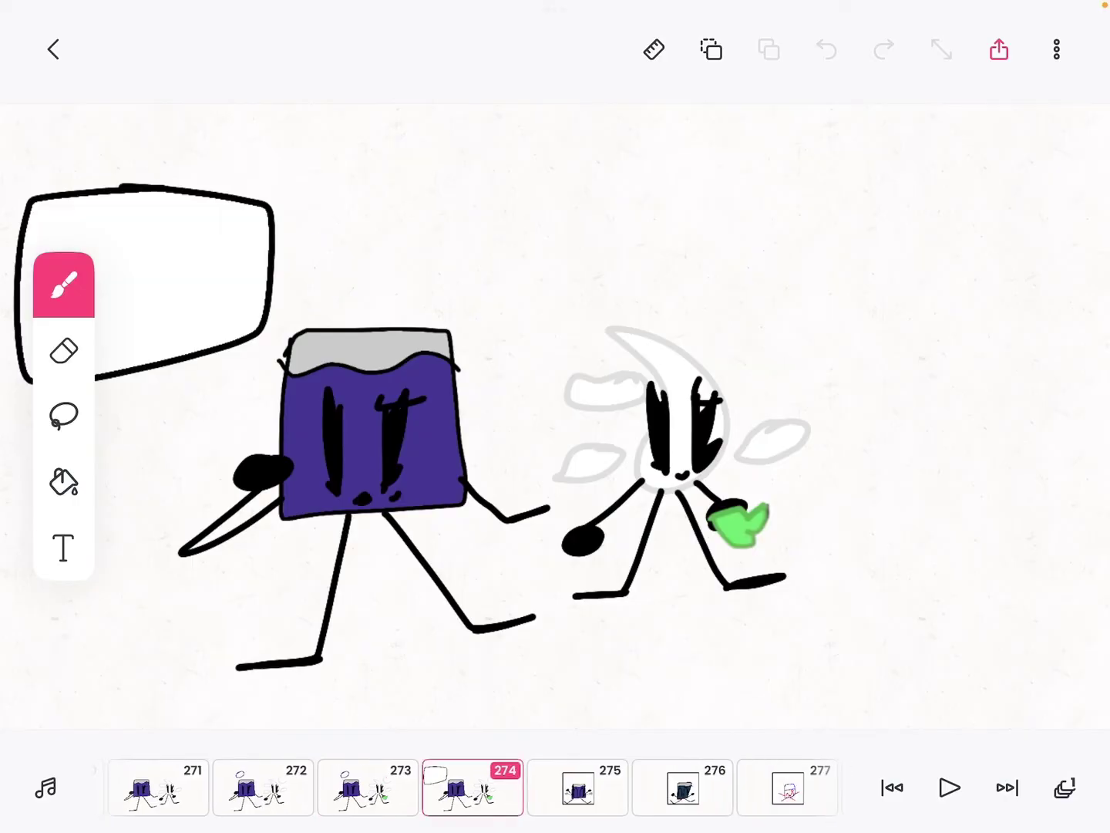
{"action": "scroll", "coordinate": [472, 787], "scroll_direction": "right", "scroll_amount": 2}
{"action": "scroll", "coordinate": [472, 786], "scroll_direction": "right", "scroll_amount": 2}
{"action": "scroll", "coordinate": [473, 786], "scroll_direction": "right", "scroll_amount": 3}
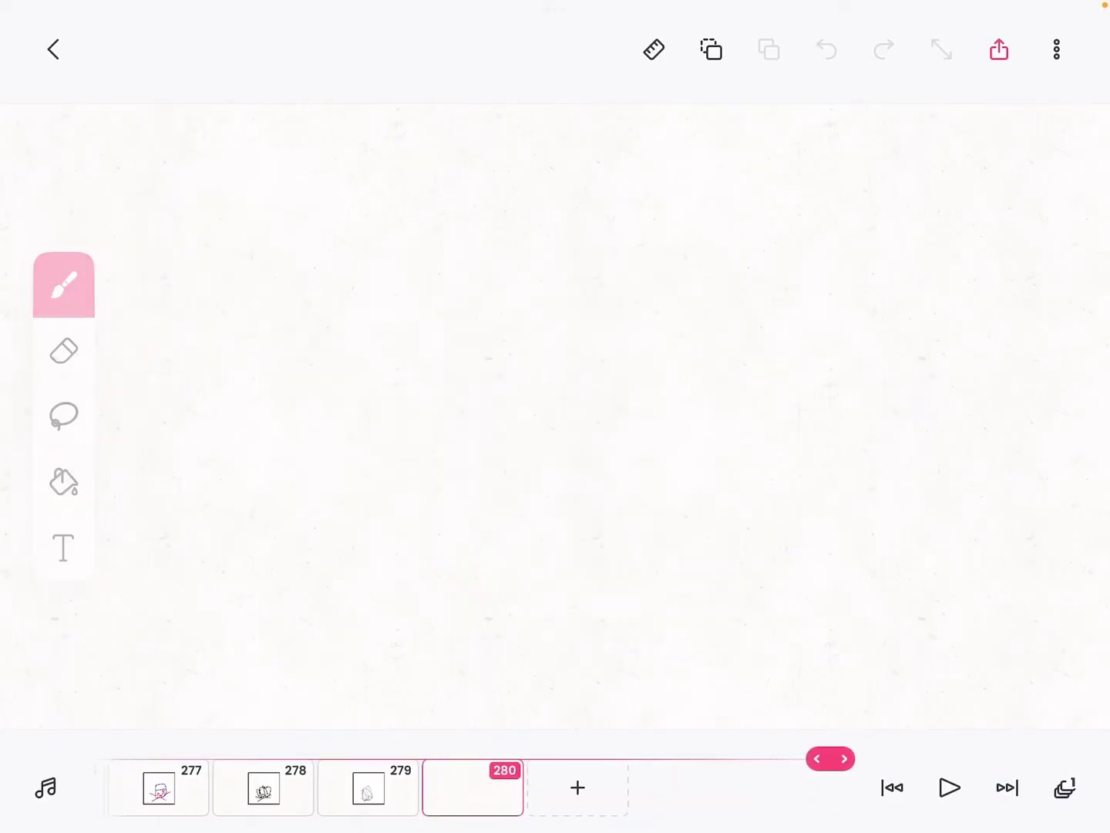
{"action": "scroll", "coordinate": [472, 787], "scroll_direction": "right", "scroll_amount": 2}
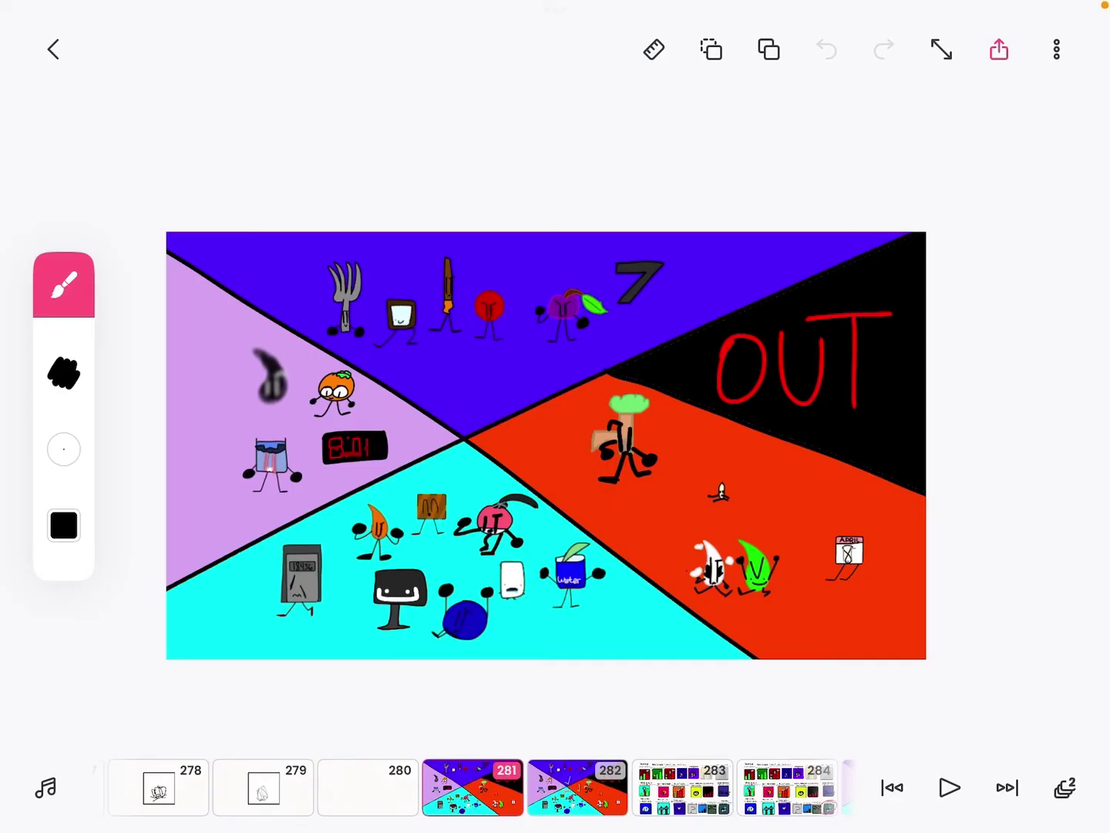
{"action": "scroll", "coordinate": [473, 786], "scroll_direction": "right", "scroll_amount": 2}
{"action": "scroll", "coordinate": [473, 787], "scroll_direction": "right", "scroll_amount": 2}
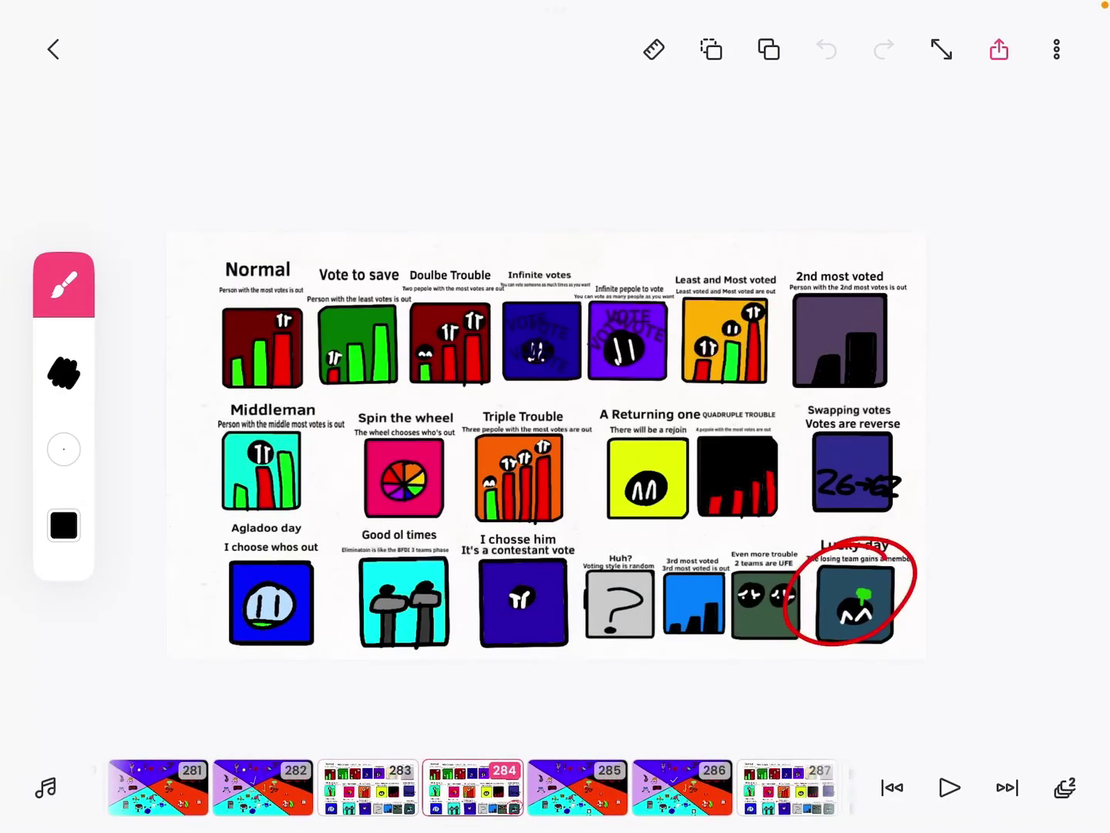
{"action": "scroll", "coordinate": [472, 787], "scroll_direction": "right", "scroll_amount": 1}
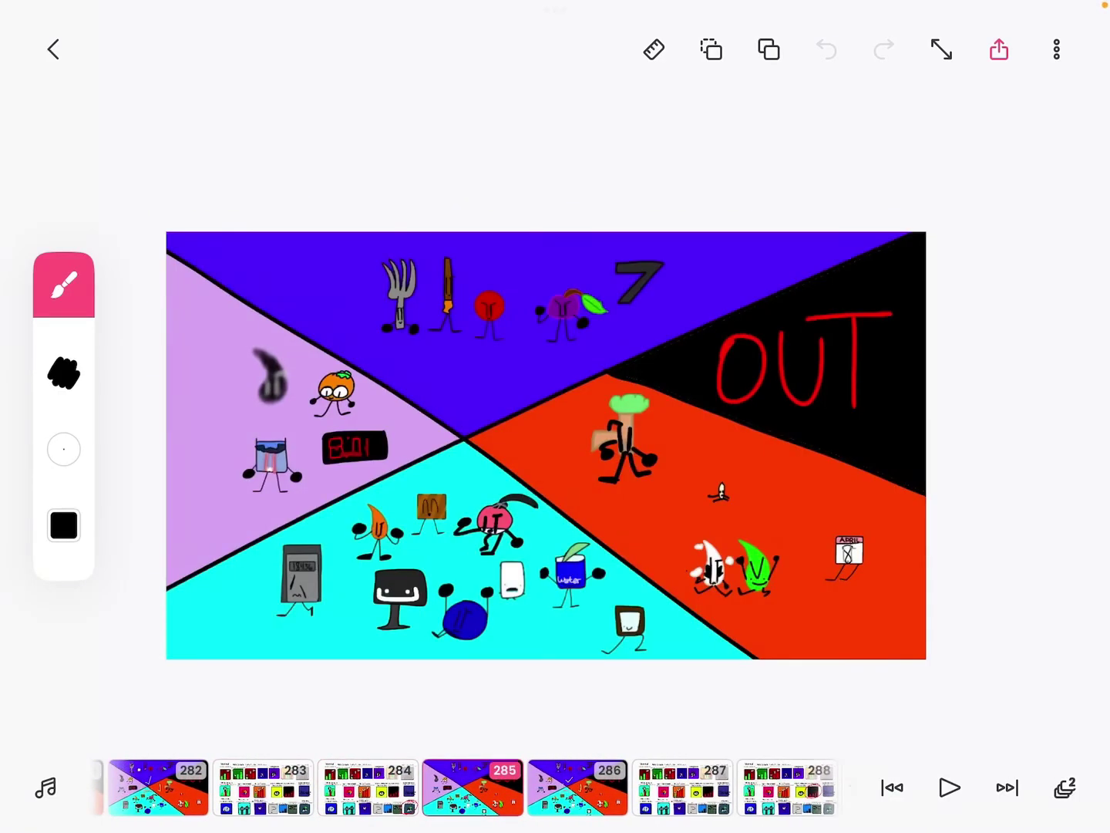
{"action": "scroll", "coordinate": [472, 786], "scroll_direction": "right", "scroll_amount": 1}
{"action": "scroll", "coordinate": [473, 787], "scroll_direction": "right", "scroll_amount": 1}
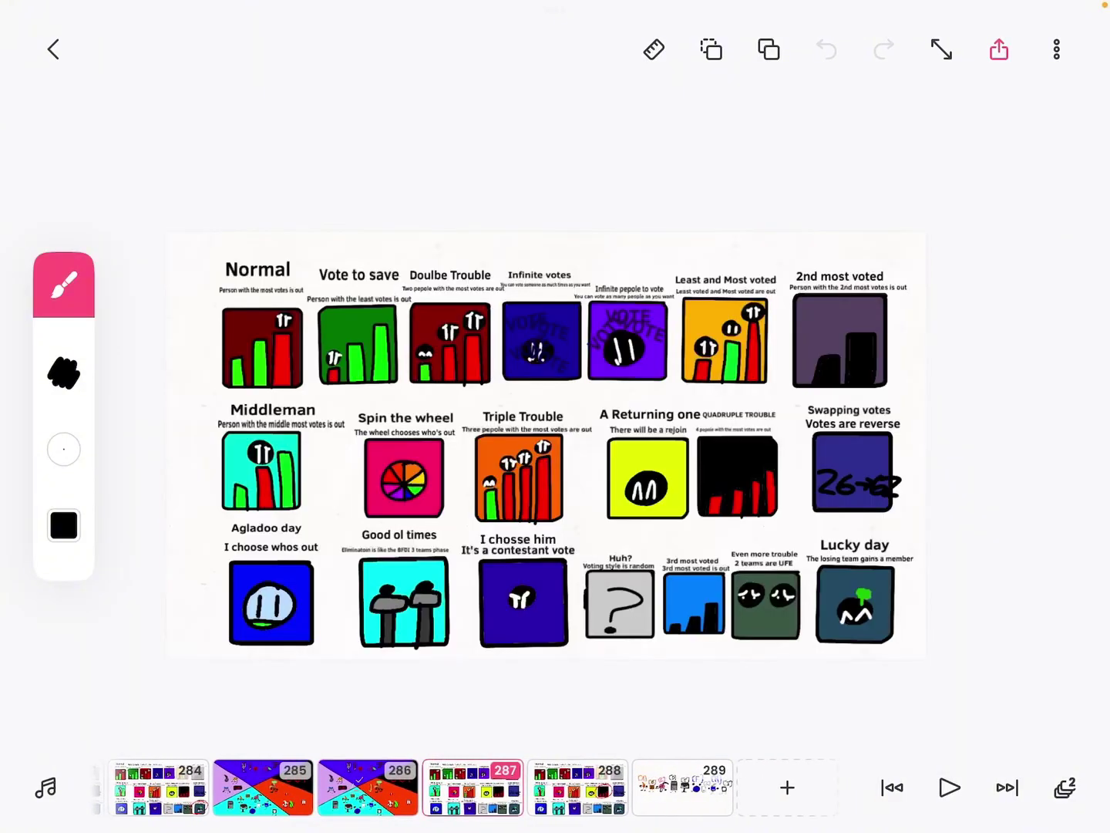
{"action": "scroll", "coordinate": [472, 786], "scroll_direction": "right", "scroll_amount": 1}
{"action": "scroll", "coordinate": [472, 787], "scroll_direction": "right", "scroll_amount": 1}
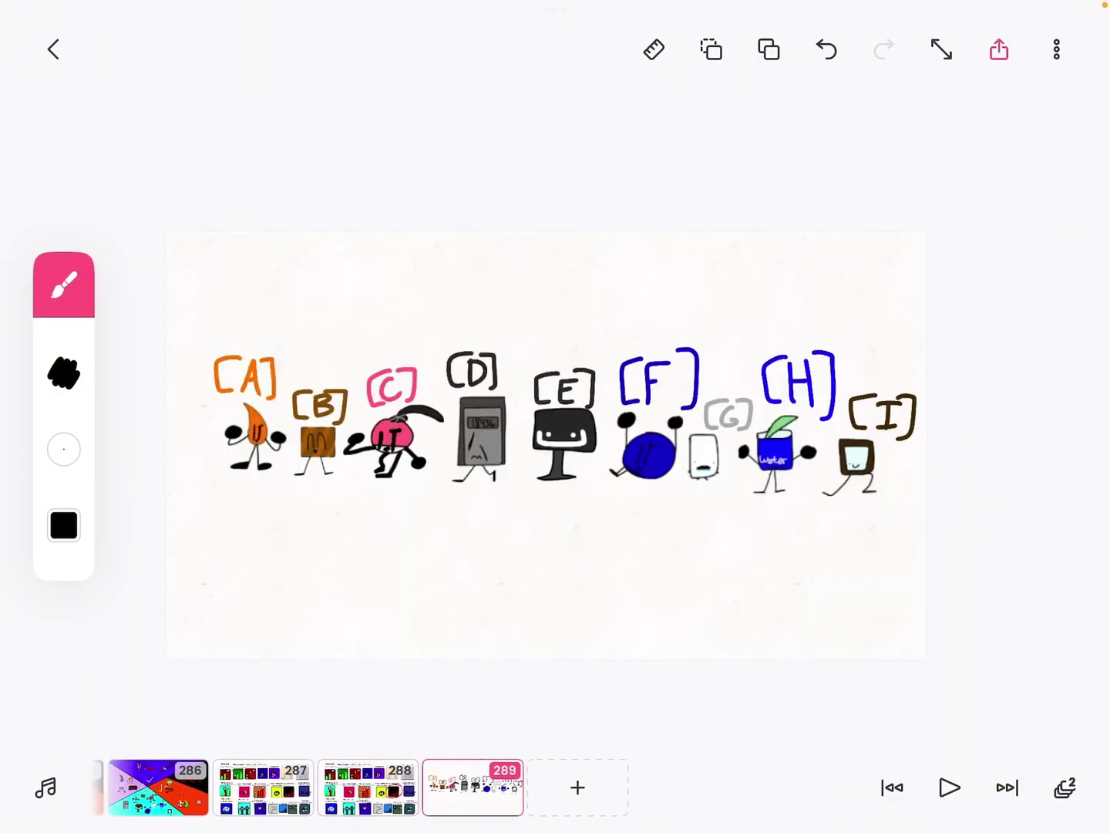